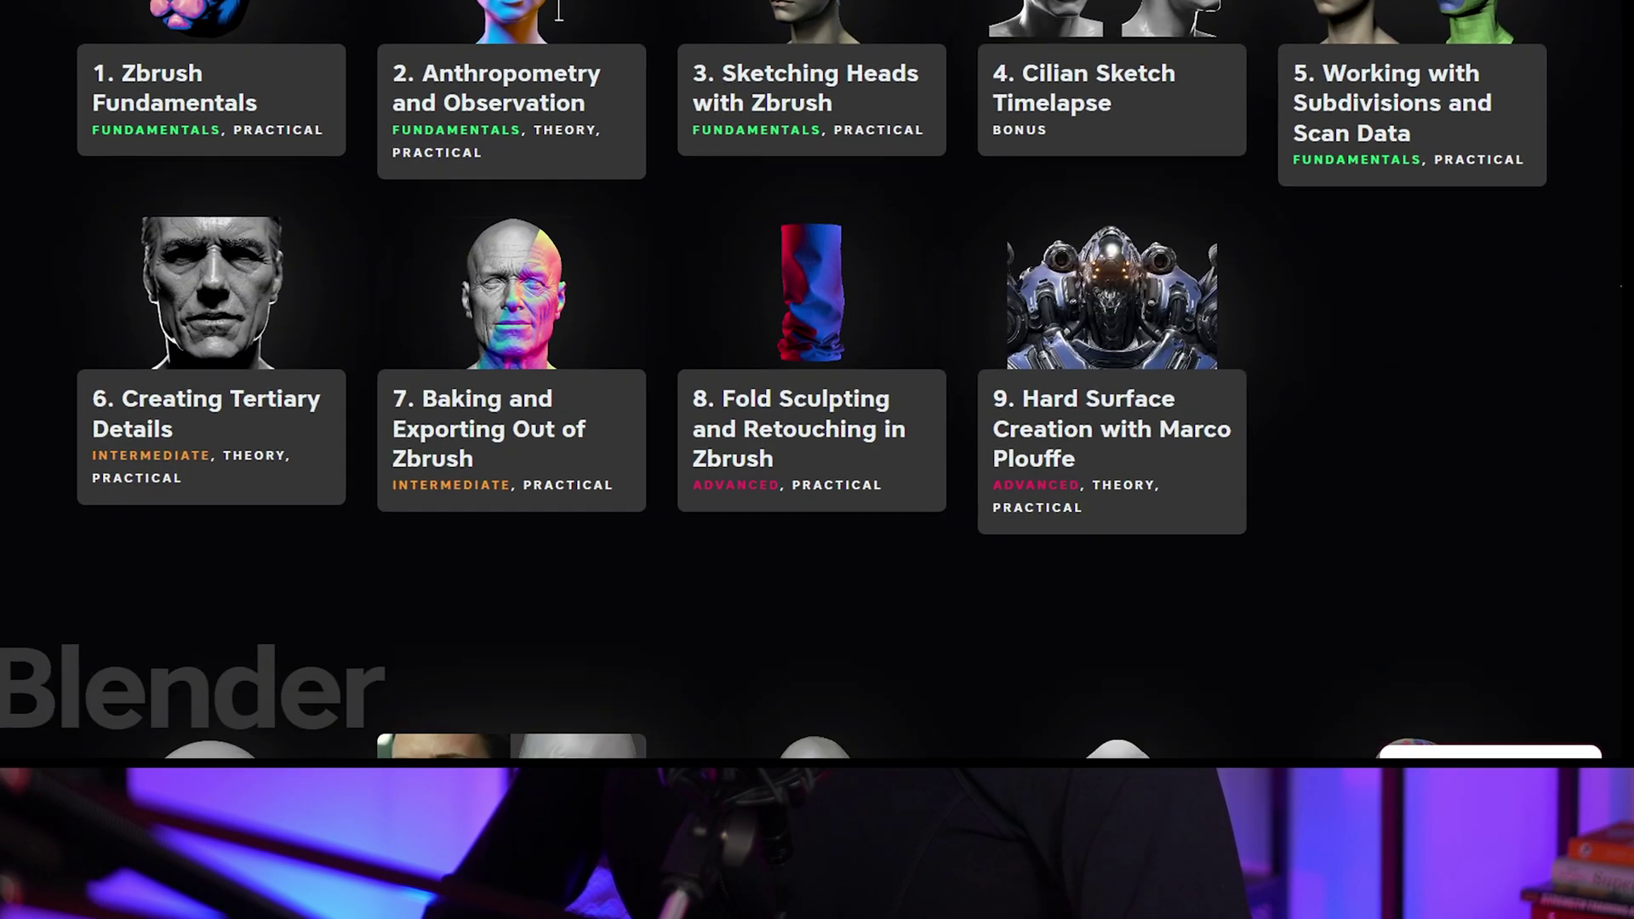
- Orbit the sculpted head round to a front view
{"action": "scroll", "coordinate": [816, 460], "scroll_direction": "down", "scroll_amount": 15}
{"action": "scroll", "coordinate": [1614, 568], "scroll_direction": "down", "scroll_amount": 2}
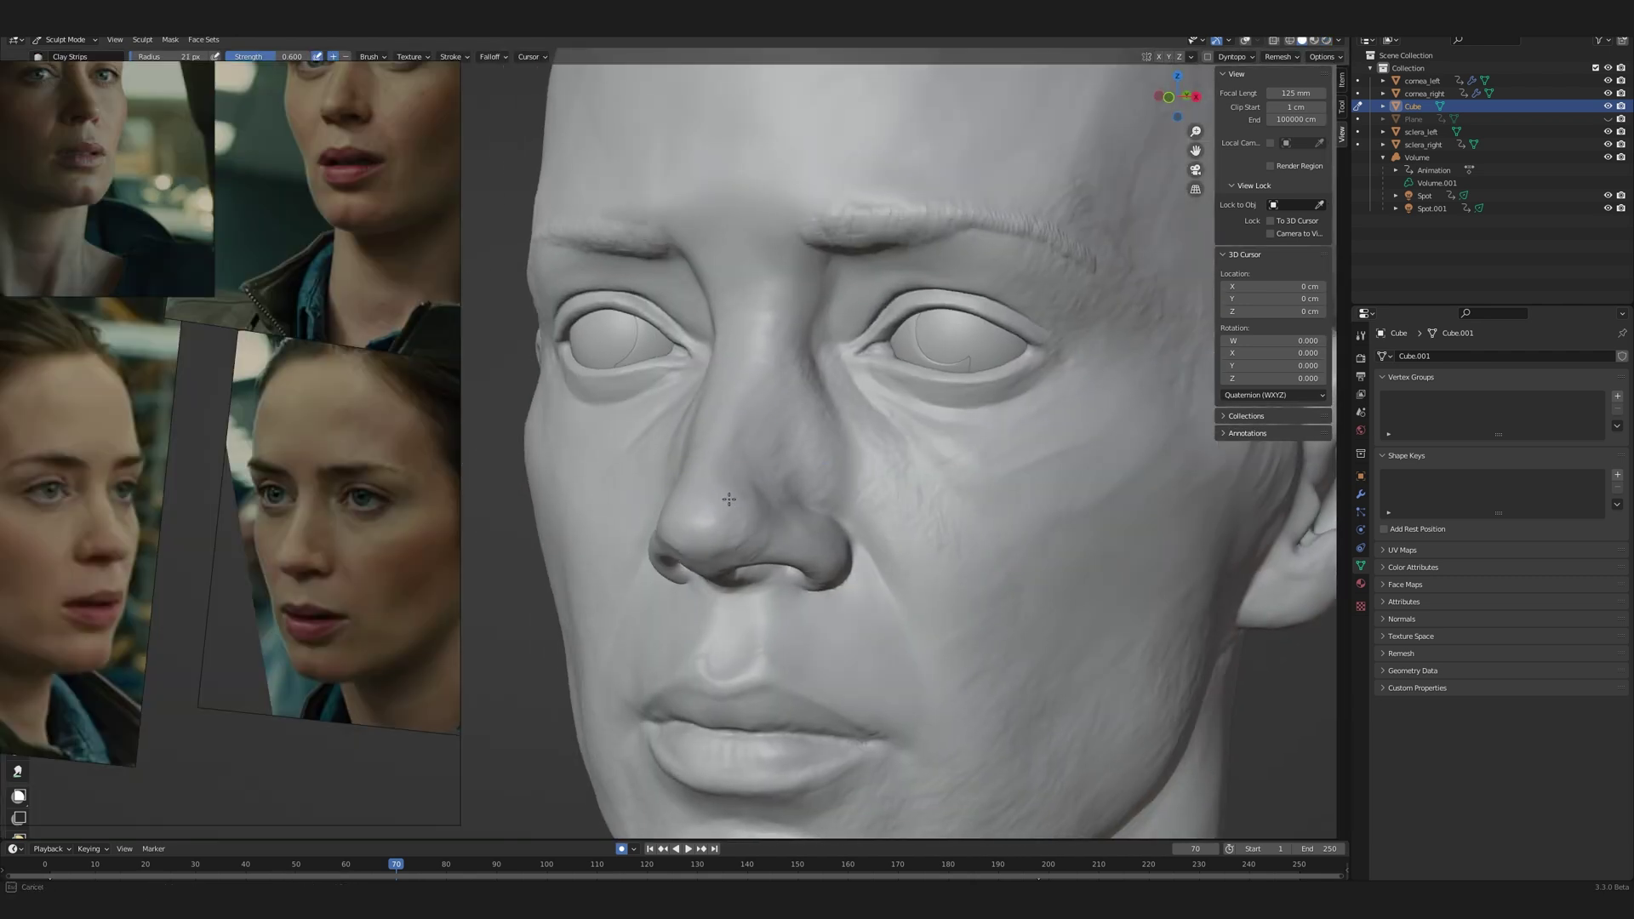
{"action": "mouse_move", "coordinate": [728, 498]}
{"action": "middle_mouse_down"}
{"action": "mouse_move", "coordinate": [657, 492]}
{"action": "mouse_move", "coordinate": [726, 440]}
{"action": "middle_mouse_up"}
{"action": "mouse_move", "coordinate": [671, 569]}
{"action": "middle_mouse_down"}
{"action": "mouse_move", "coordinate": [846, 552]}
{"action": "mouse_move", "coordinate": [851, 515]}
{"action": "mouse_move", "coordinate": [831, 503]}
{"action": "mouse_move", "coordinate": [874, 492]}
{"action": "mouse_move", "coordinate": [922, 547]}
{"action": "mouse_move", "coordinate": [971, 483]}
{"action": "mouse_move", "coordinate": [816, 558]}
{"action": "middle_mouse_up"}
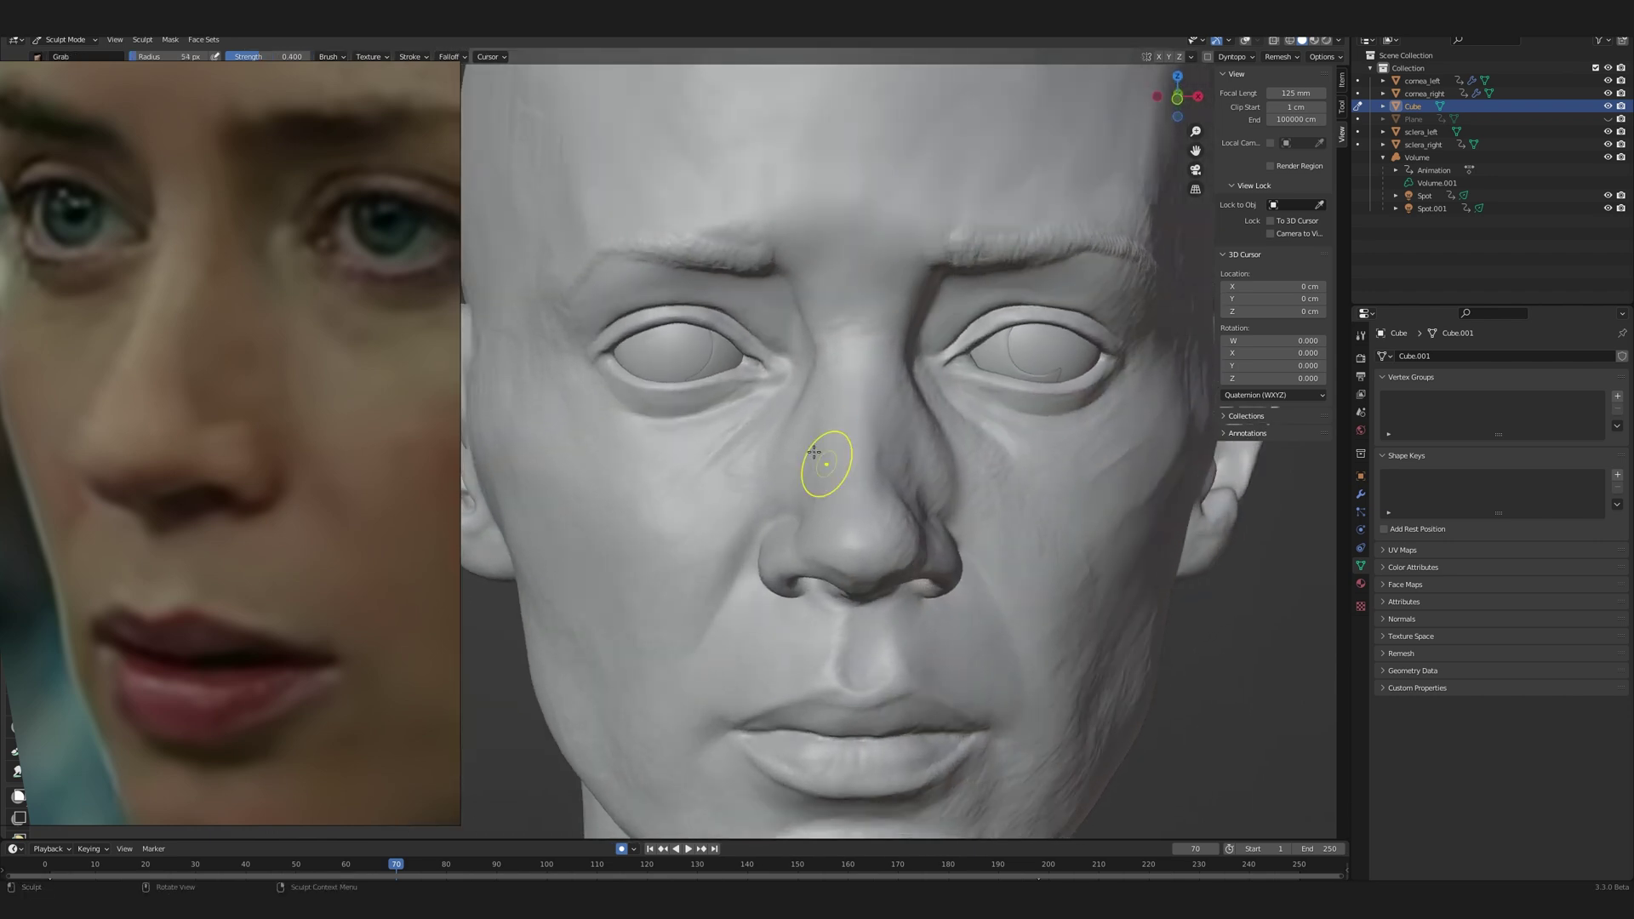
- Shrink the Grab brush radius to 56 px for the nose, then switch to Clay Strips
{"action": "key", "text": "f"}
{"action": "key", "text": "Return"}
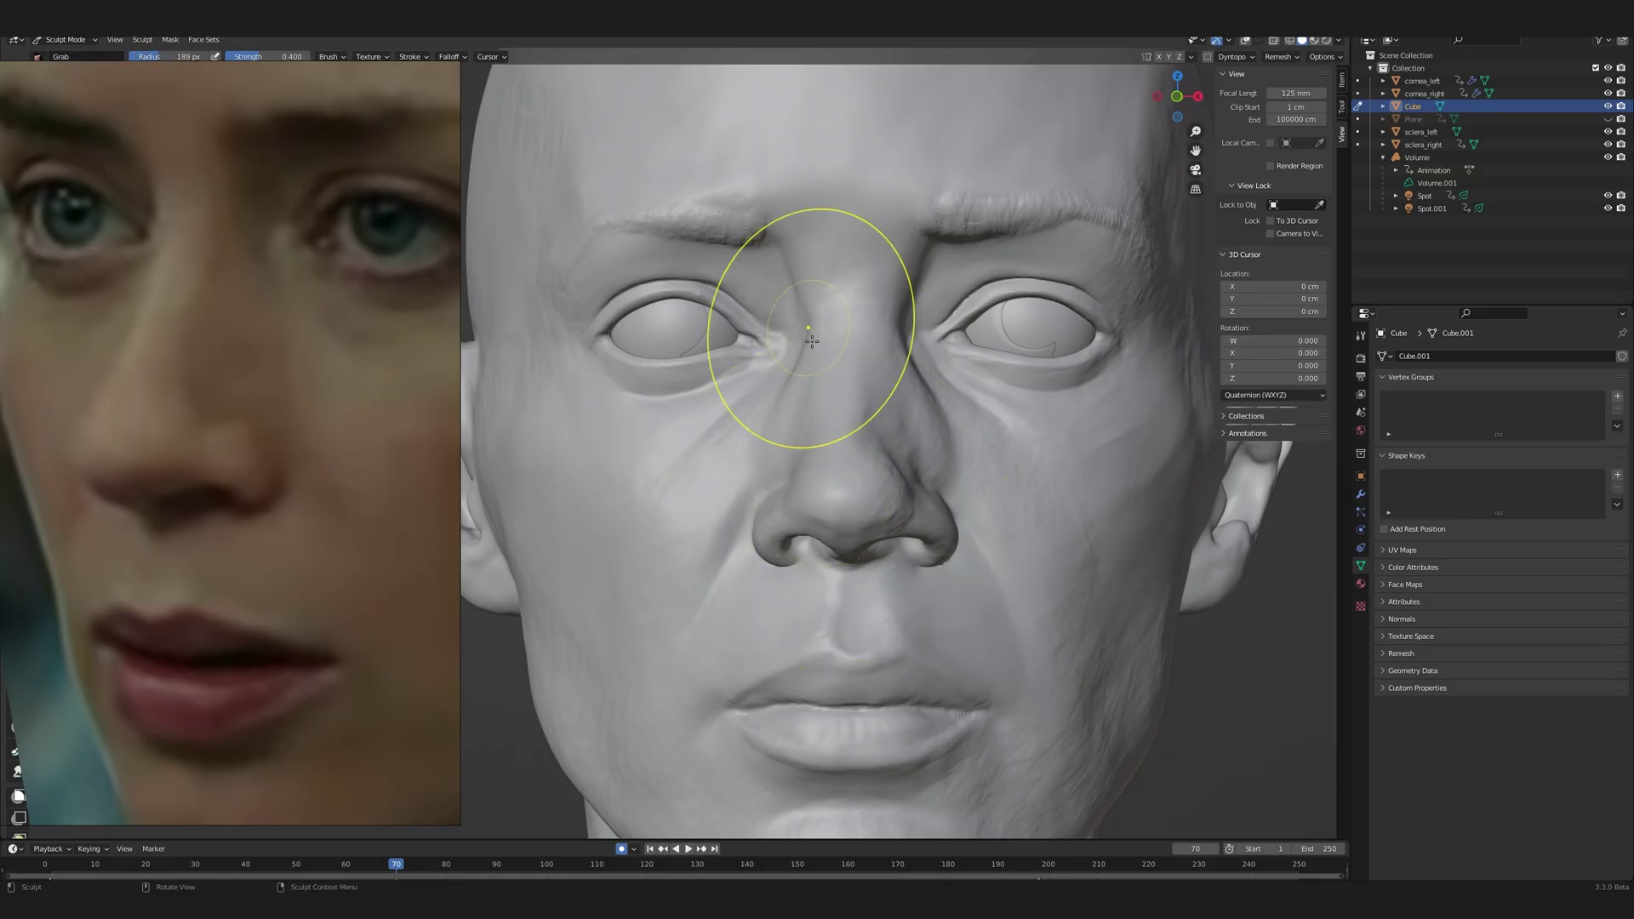
{"action": "mouse_move", "coordinate": [905, 426]}
{"action": "middle_mouse_down"}
{"action": "mouse_move", "coordinate": [1013, 460]}
{"action": "mouse_move", "coordinate": [950, 525]}
{"action": "middle_mouse_up"}
{"action": "key", "text": "c"}
{"action": "middle_click_drag", "start_coordinate": [955, 467], "coordinate": [850, 460]}
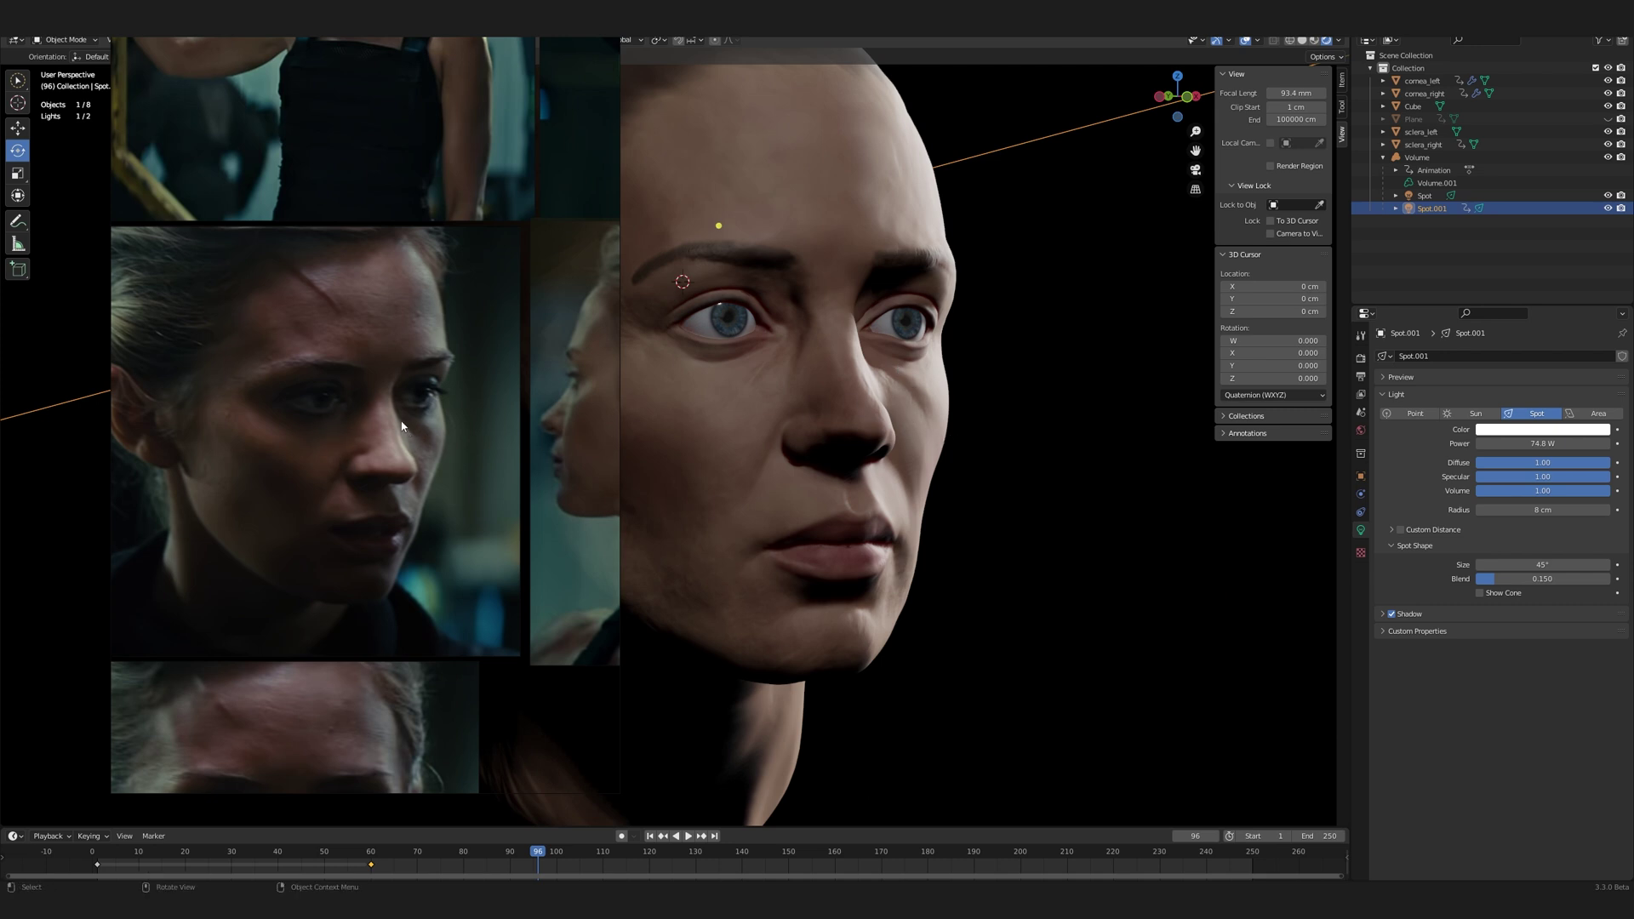
- Turn the textured head to match the reference photo's angle
{"action": "scroll", "coordinate": [400, 430], "scroll_direction": "up", "scroll_amount": 4}
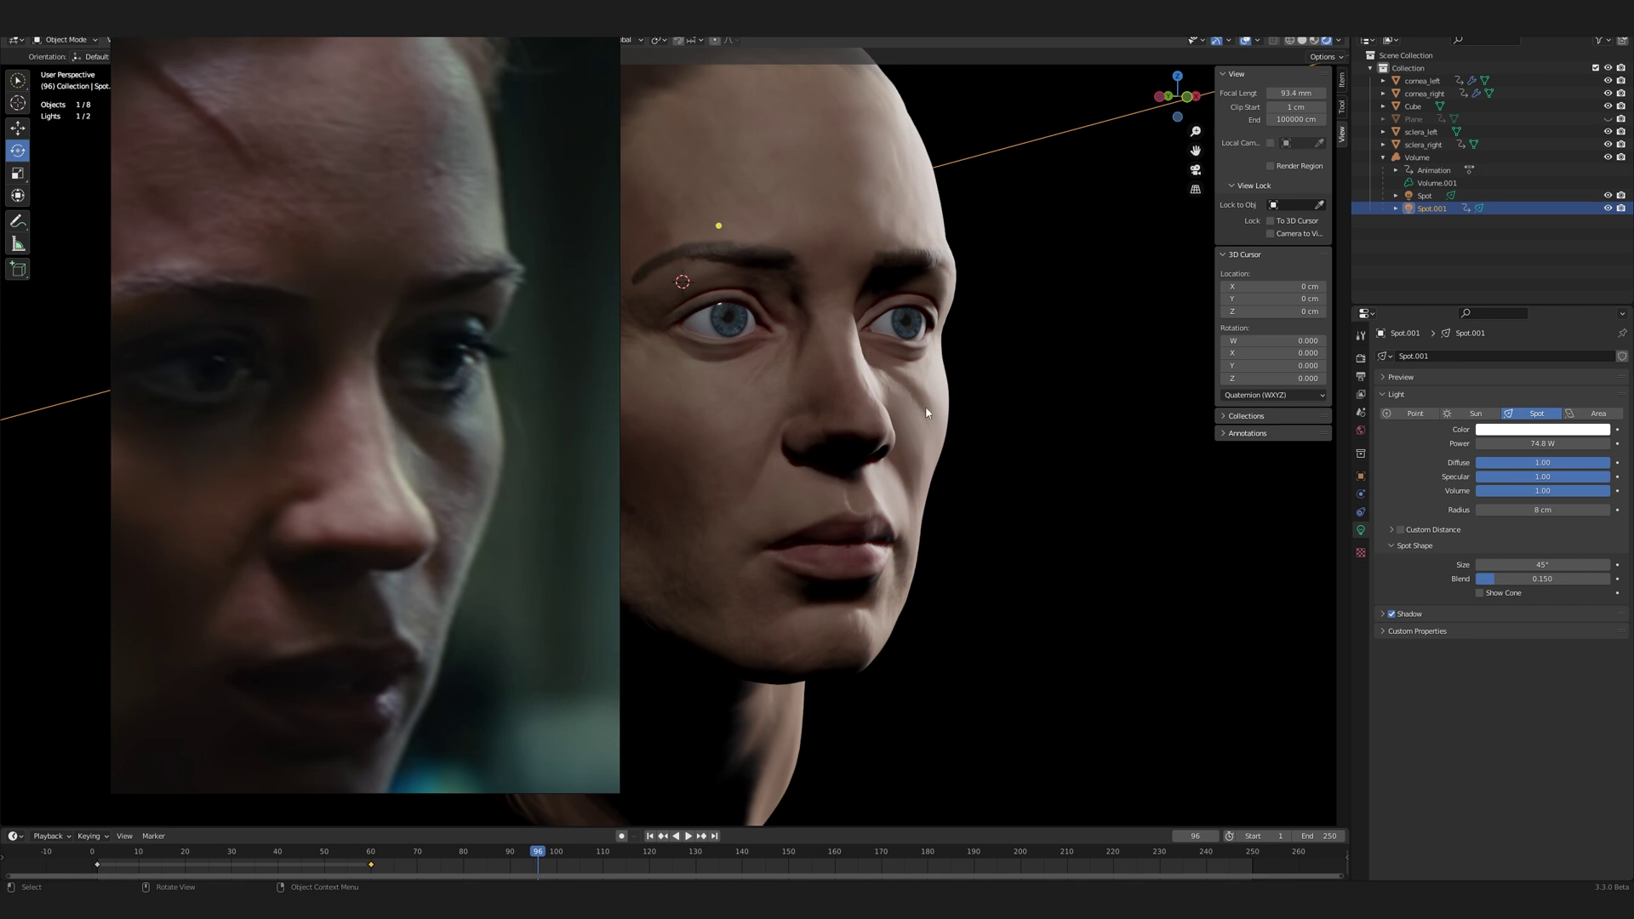
{"action": "middle_click_drag", "start_coordinate": [927, 413], "coordinate": [978, 488]}
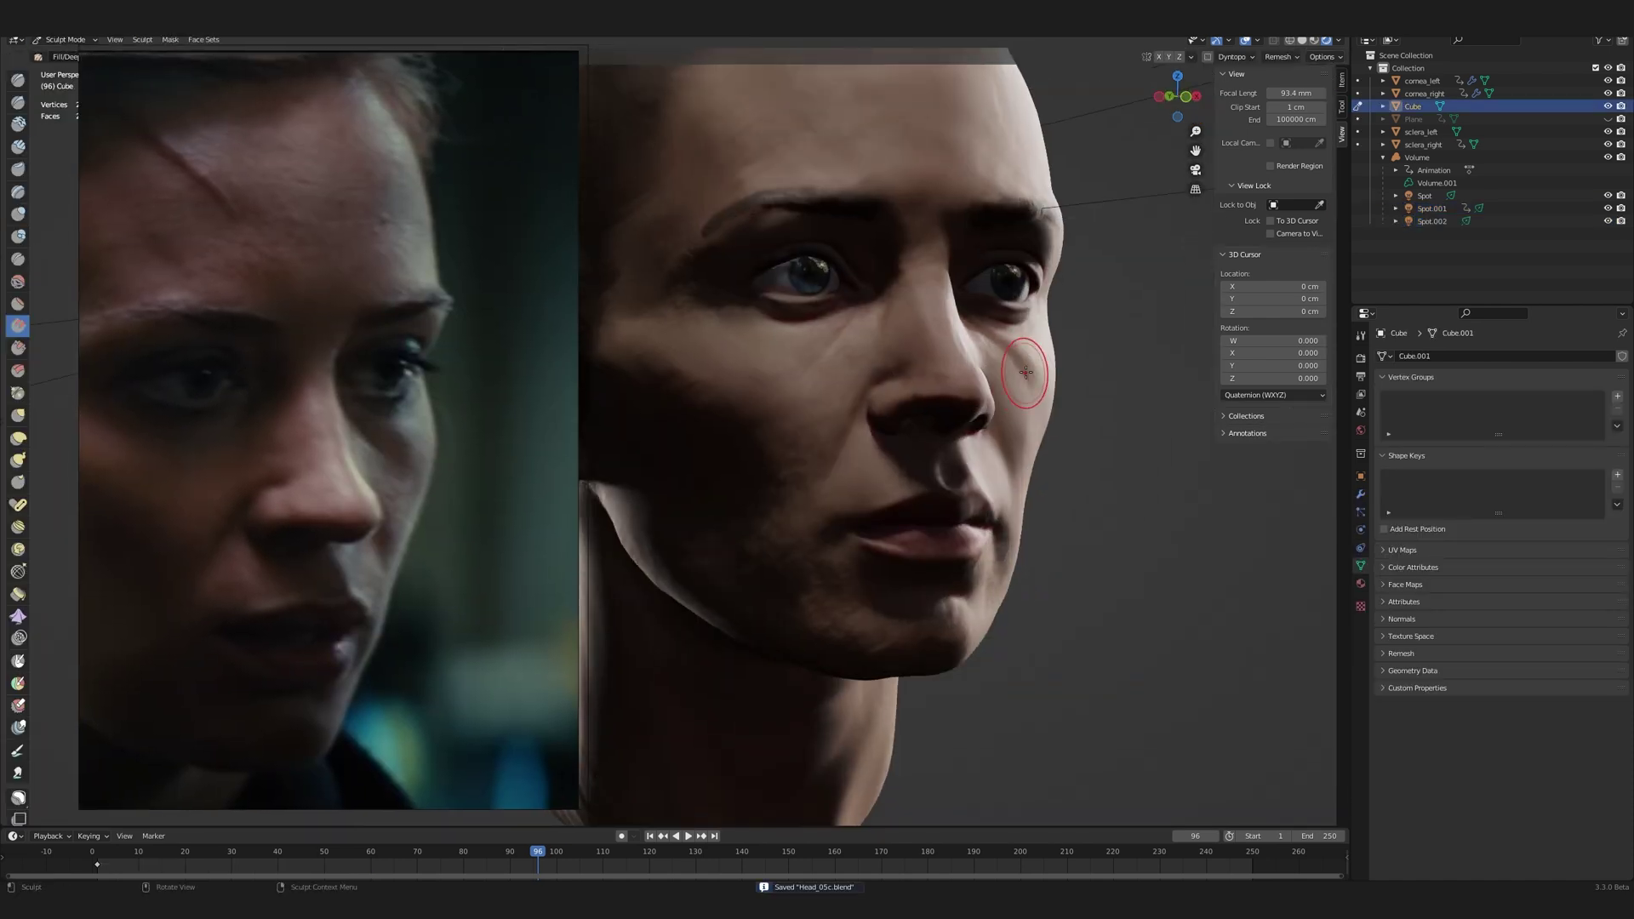
{"action": "scroll", "coordinate": [960, 360], "scroll_direction": "up", "scroll_amount": 3}
- Return to the untextured head and sculpt a clay stroke on the cheek
{"action": "key", "text": "alt+Tab"}
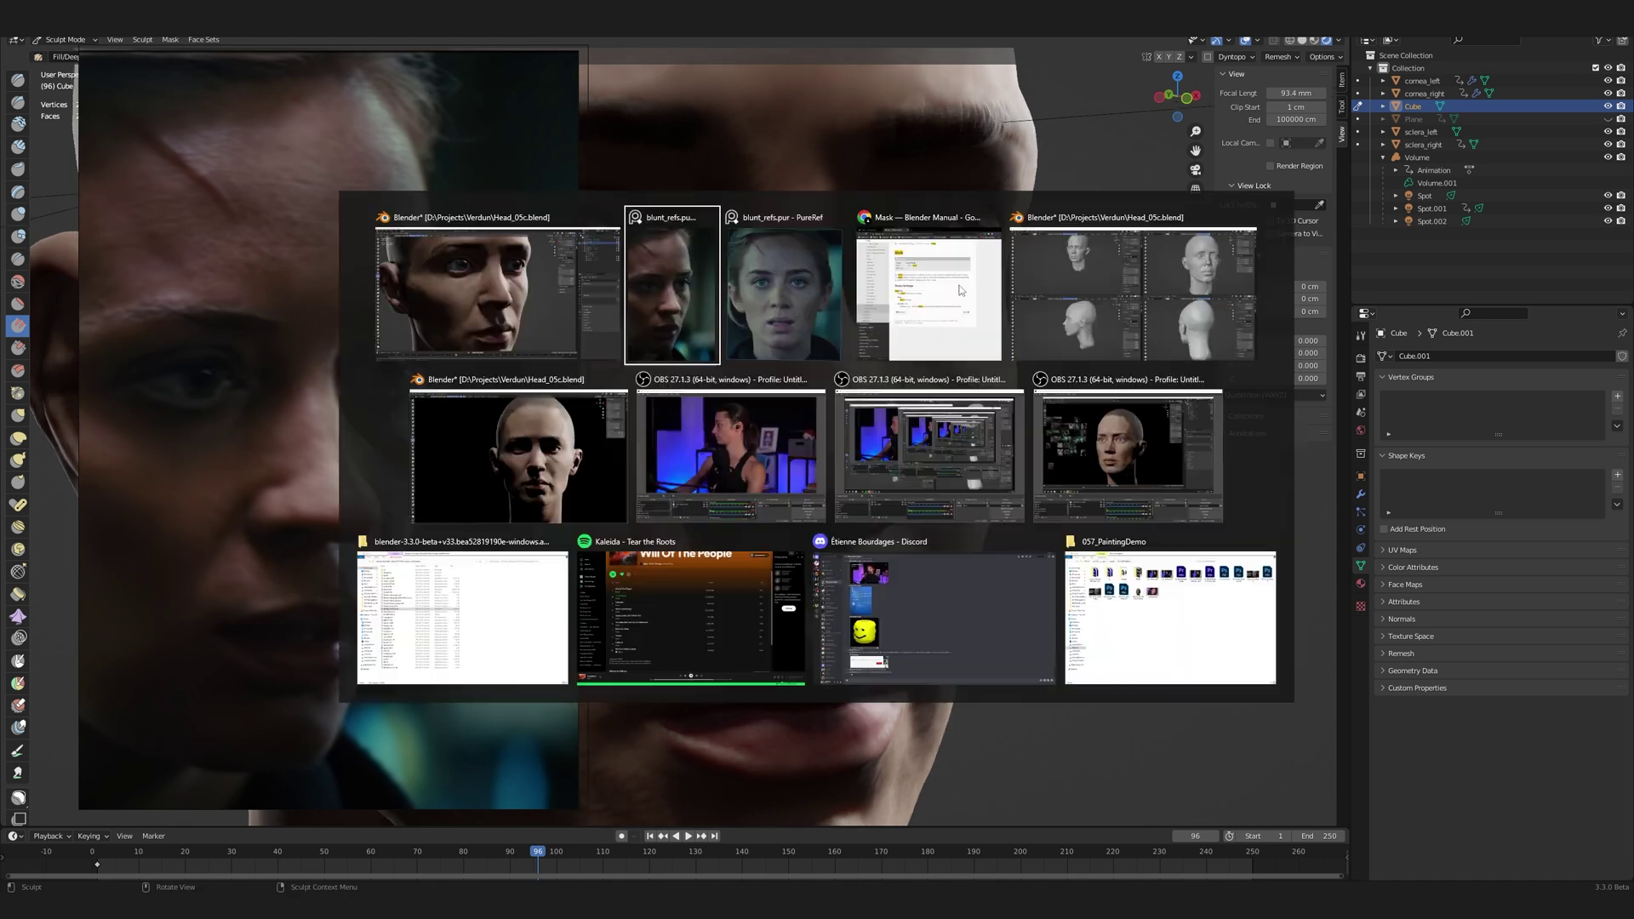
{"action": "key", "text": "c"}
{"action": "left_click_drag", "start_coordinate": [919, 332], "coordinate": [948, 409]}
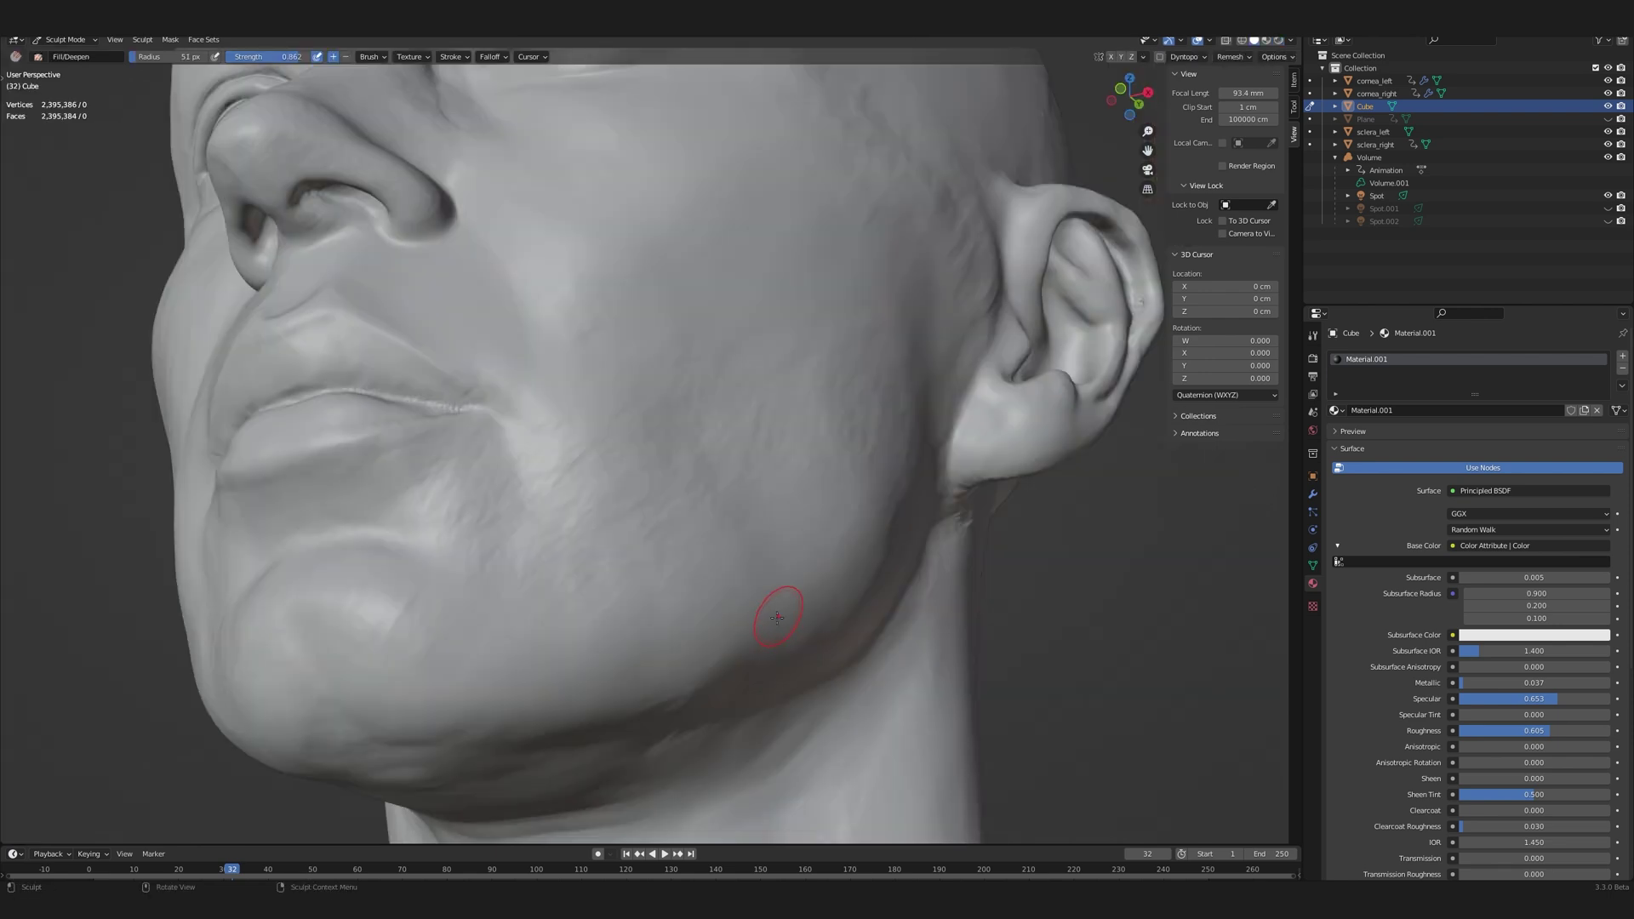
- Orbit around the jaw from below, turning the face toward profile
{"action": "middle_click_drag", "start_coordinate": [776, 617], "coordinate": [720, 603]}
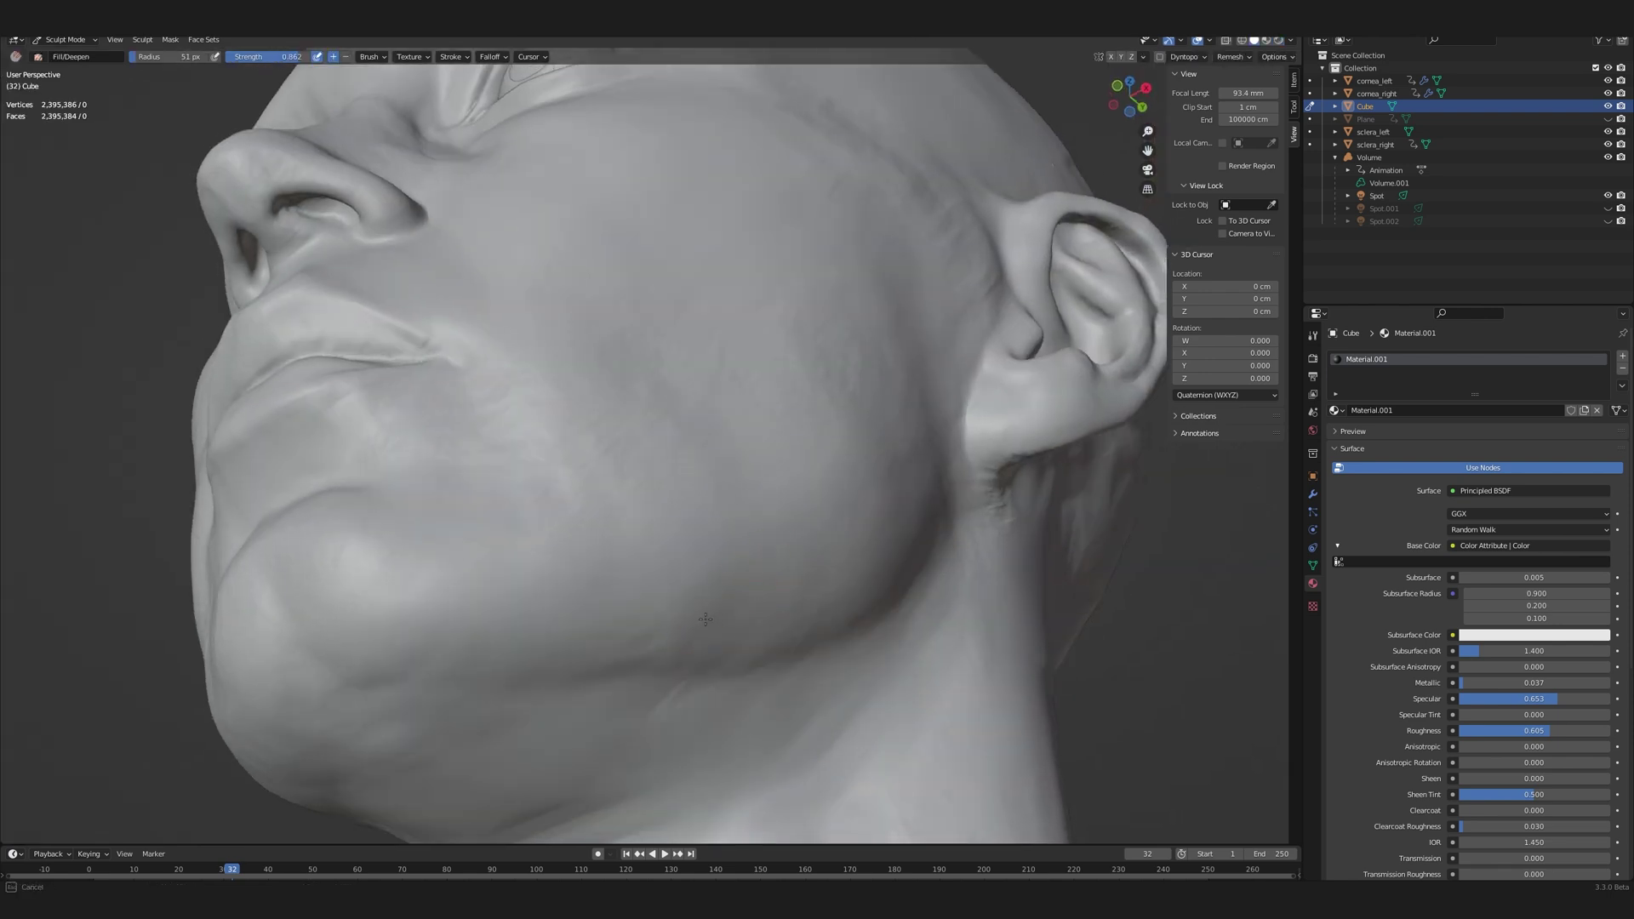
{"action": "mouse_move", "coordinate": [707, 604]}
{"action": "middle_mouse_down"}
{"action": "mouse_move", "coordinate": [824, 576]}
{"action": "mouse_move", "coordinate": [835, 637]}
{"action": "middle_mouse_up"}
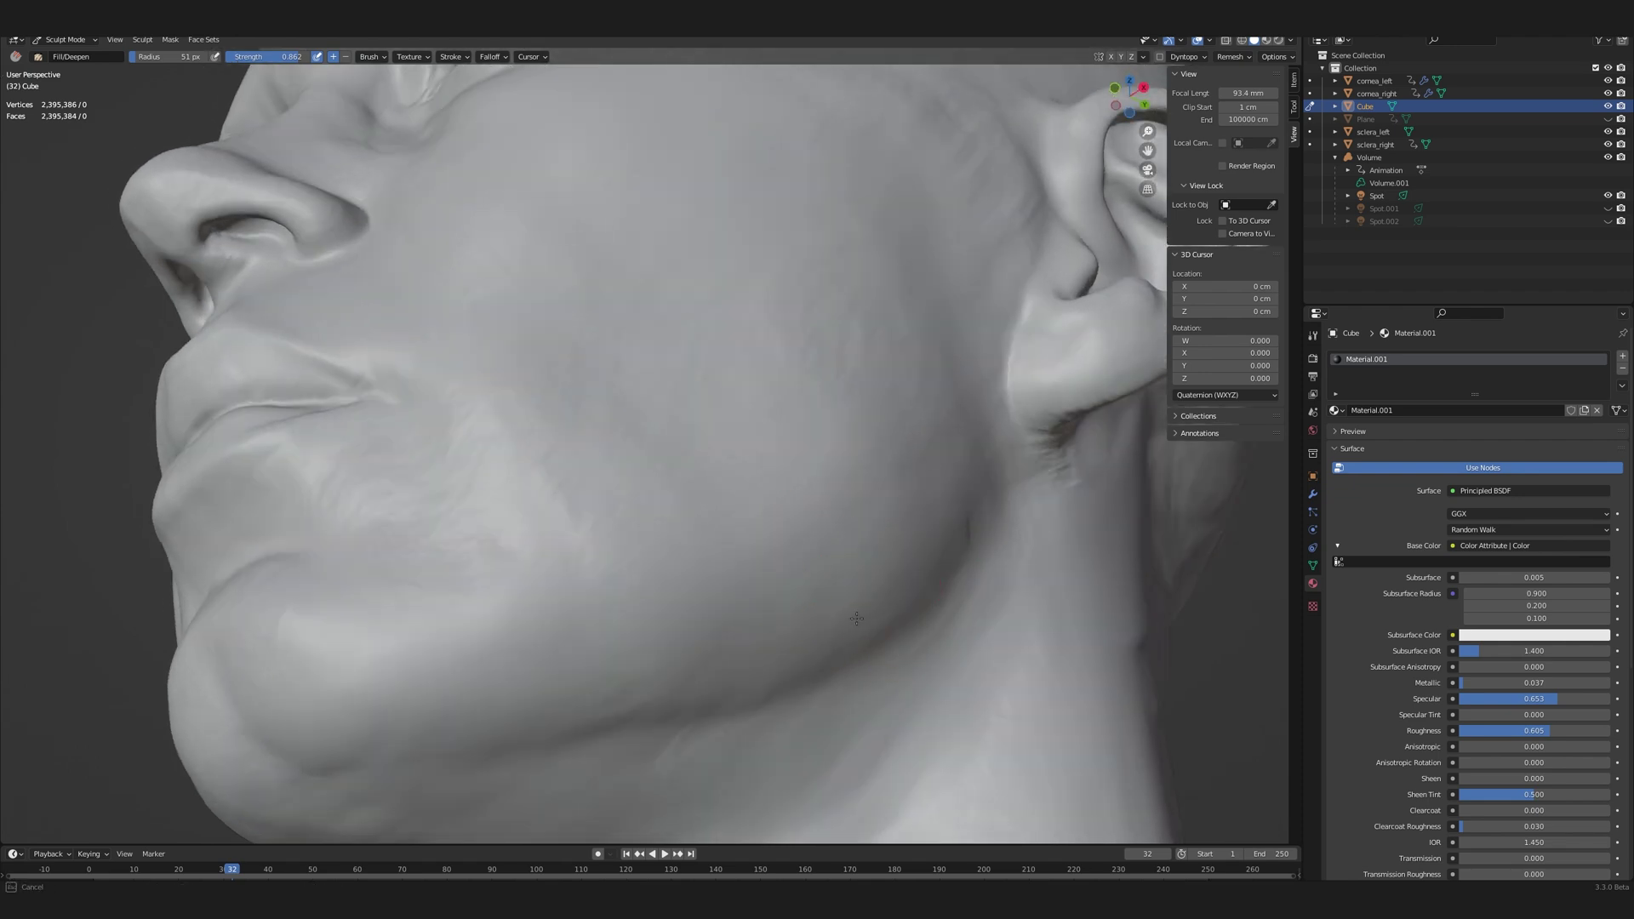
{"action": "mouse_move", "coordinate": [930, 528]}
{"action": "middle_mouse_down"}
{"action": "mouse_move", "coordinate": [849, 583]}
{"action": "mouse_move", "coordinate": [719, 617]}
{"action": "middle_mouse_up"}
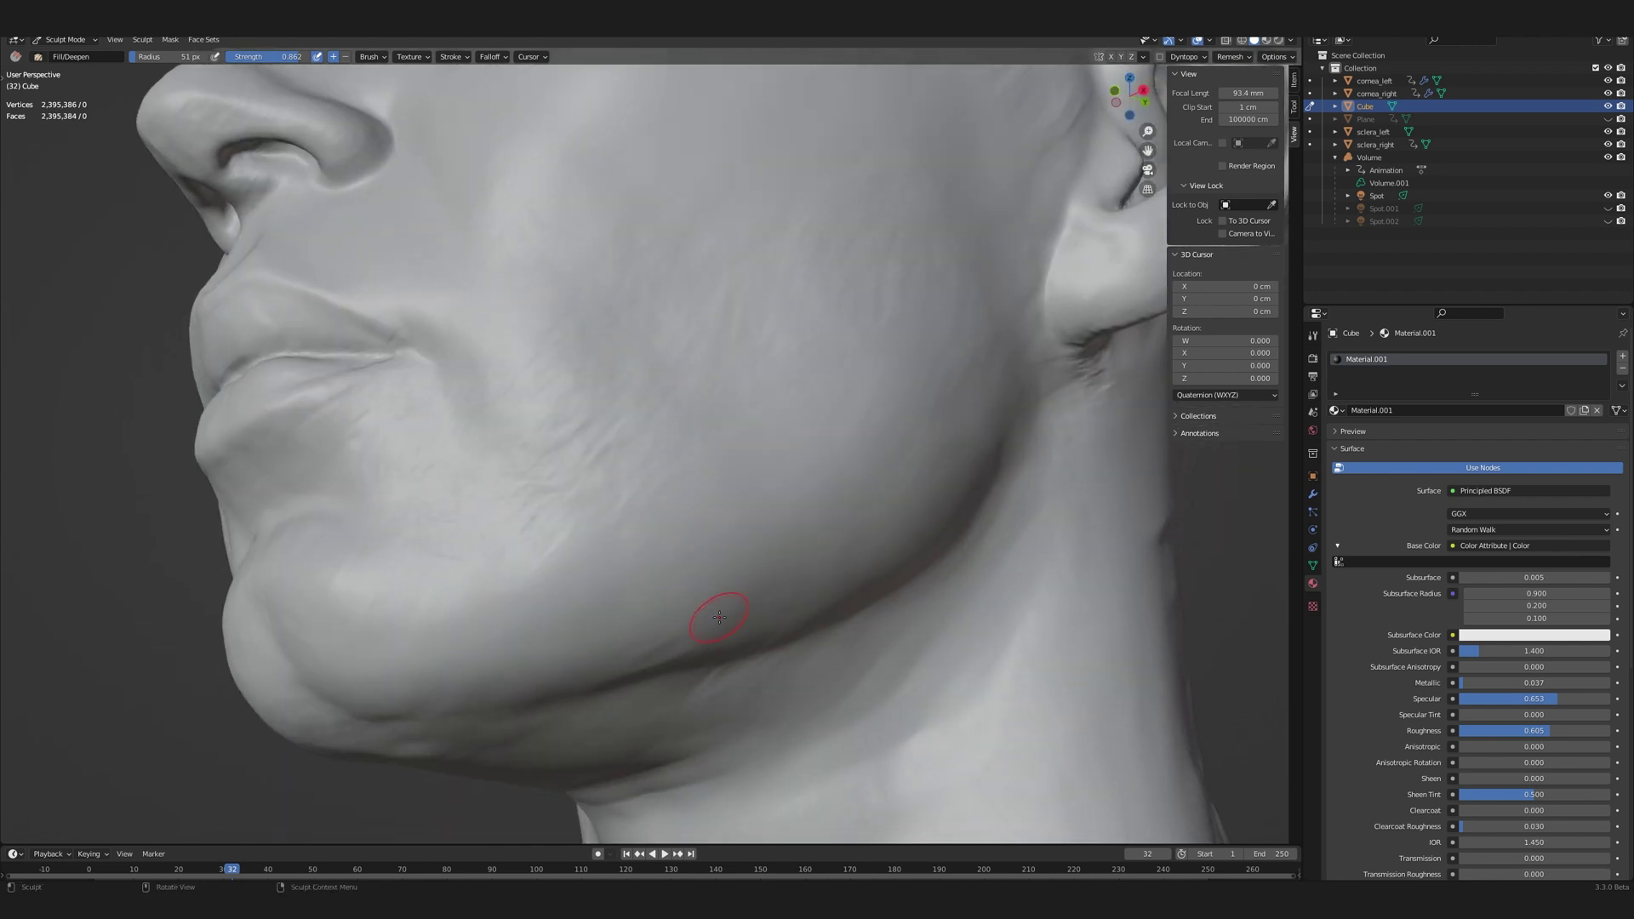
{"action": "mouse_move", "coordinate": [854, 537]}
{"action": "middle_mouse_down"}
{"action": "mouse_move", "coordinate": [747, 539]}
{"action": "mouse_move", "coordinate": [784, 547]}
{"action": "middle_mouse_up"}
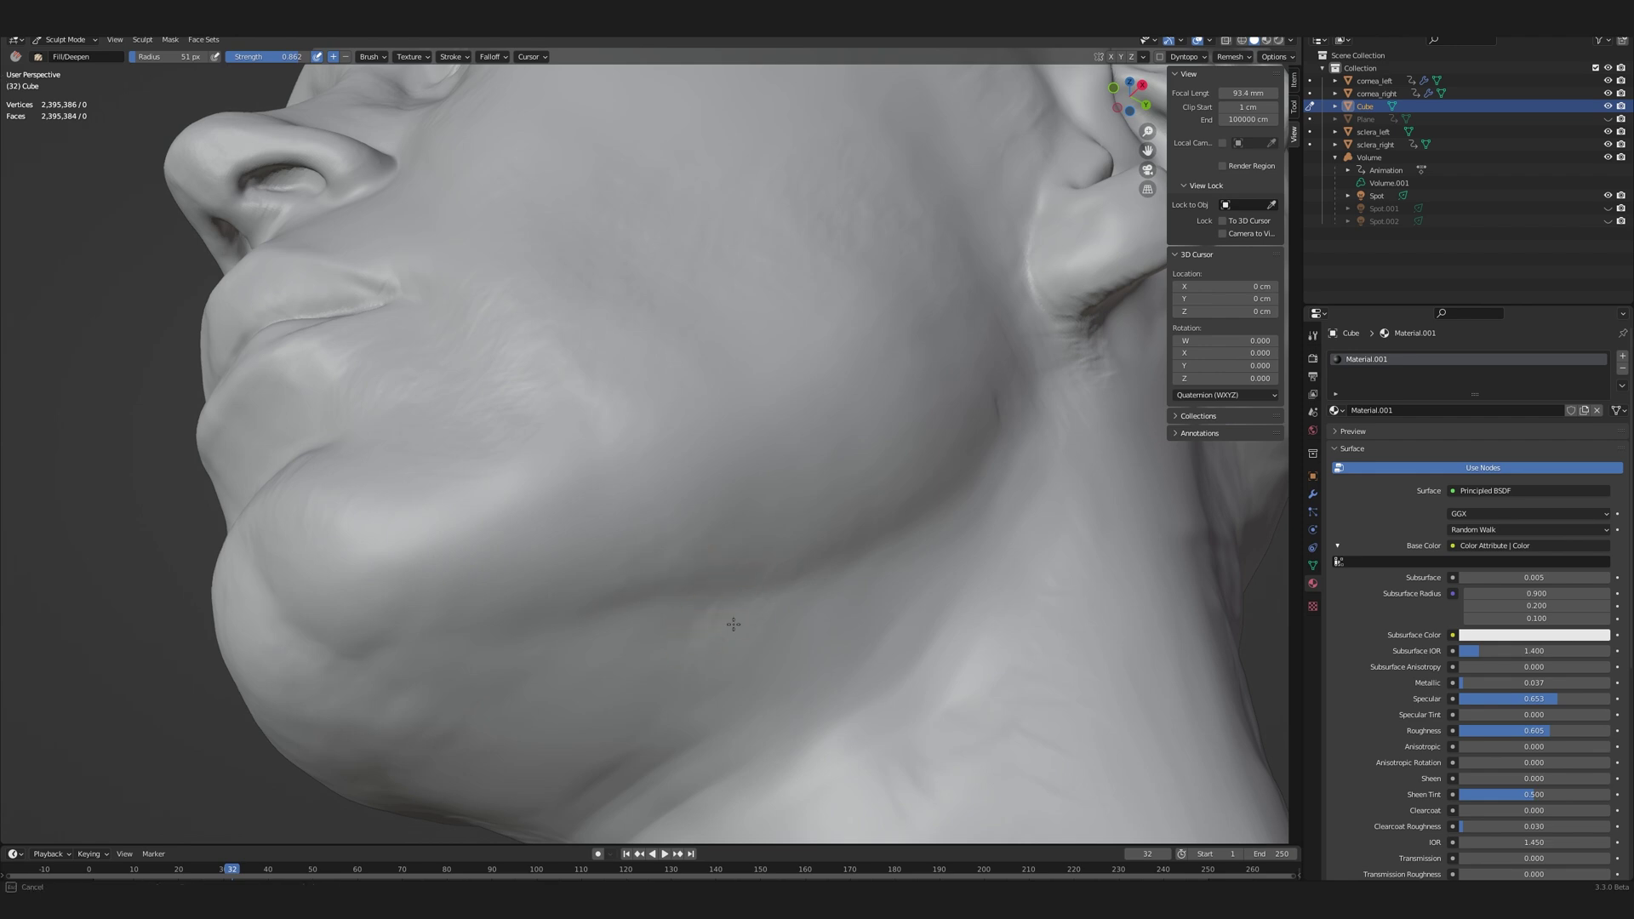
{"action": "middle_click_drag", "start_coordinate": [756, 590], "coordinate": [620, 649]}
{"action": "scroll", "coordinate": [806, 572], "scroll_direction": "up", "scroll_amount": 3}
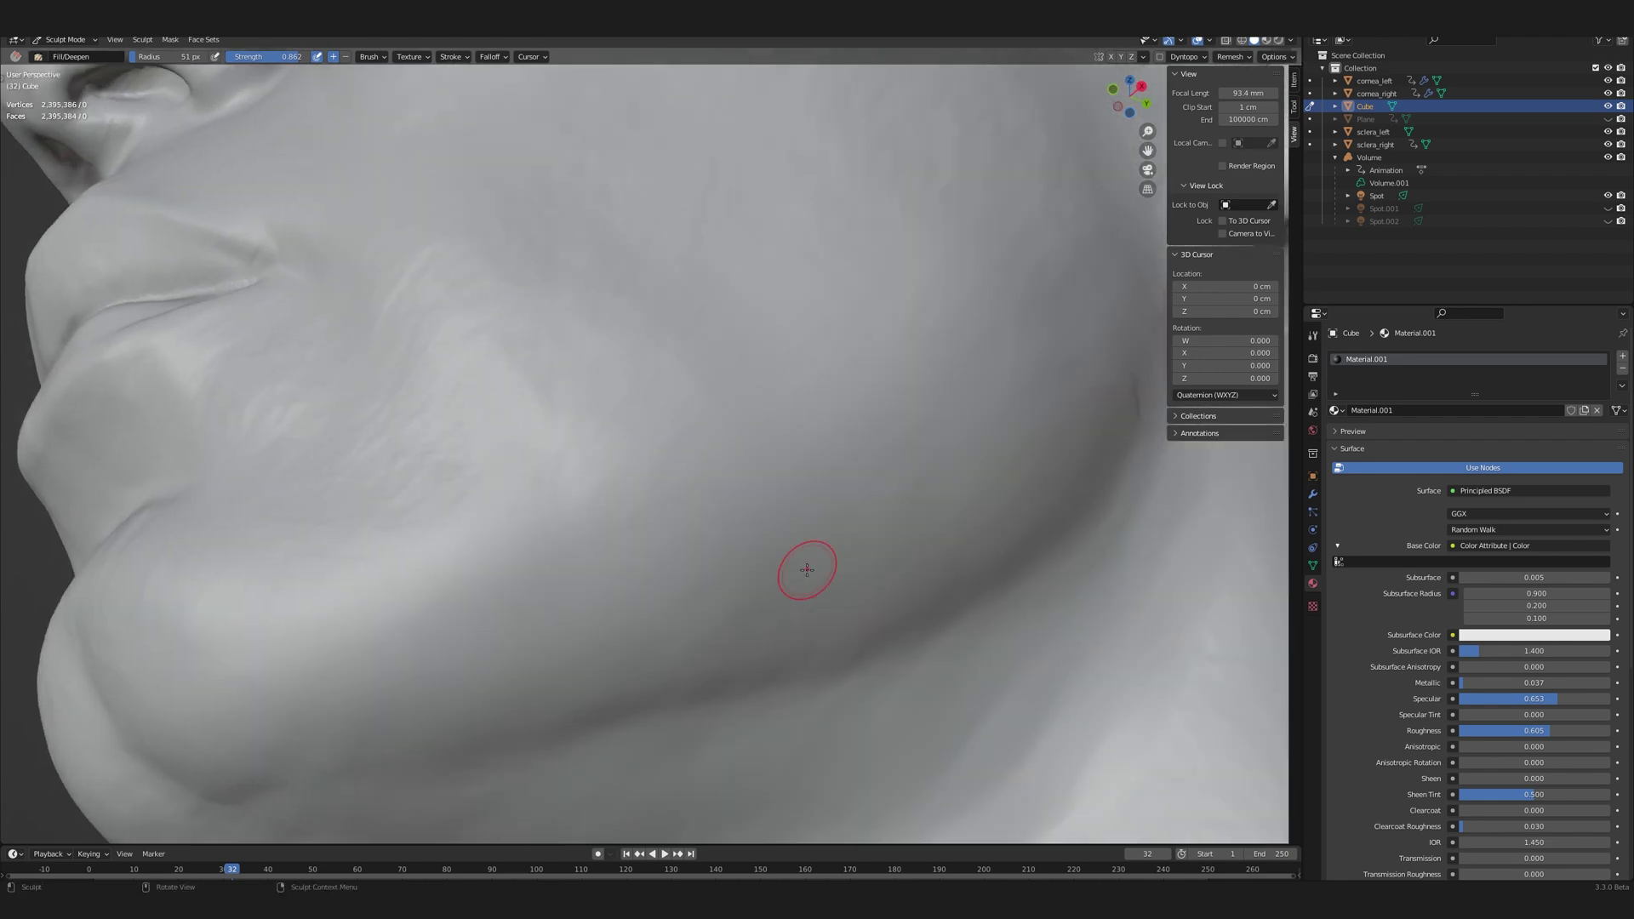
{"action": "scroll", "coordinate": [961, 643], "scroll_direction": "down", "scroll_amount": 4}
{"action": "scroll", "coordinate": [661, 368], "scroll_direction": "up", "scroll_amount": 1}
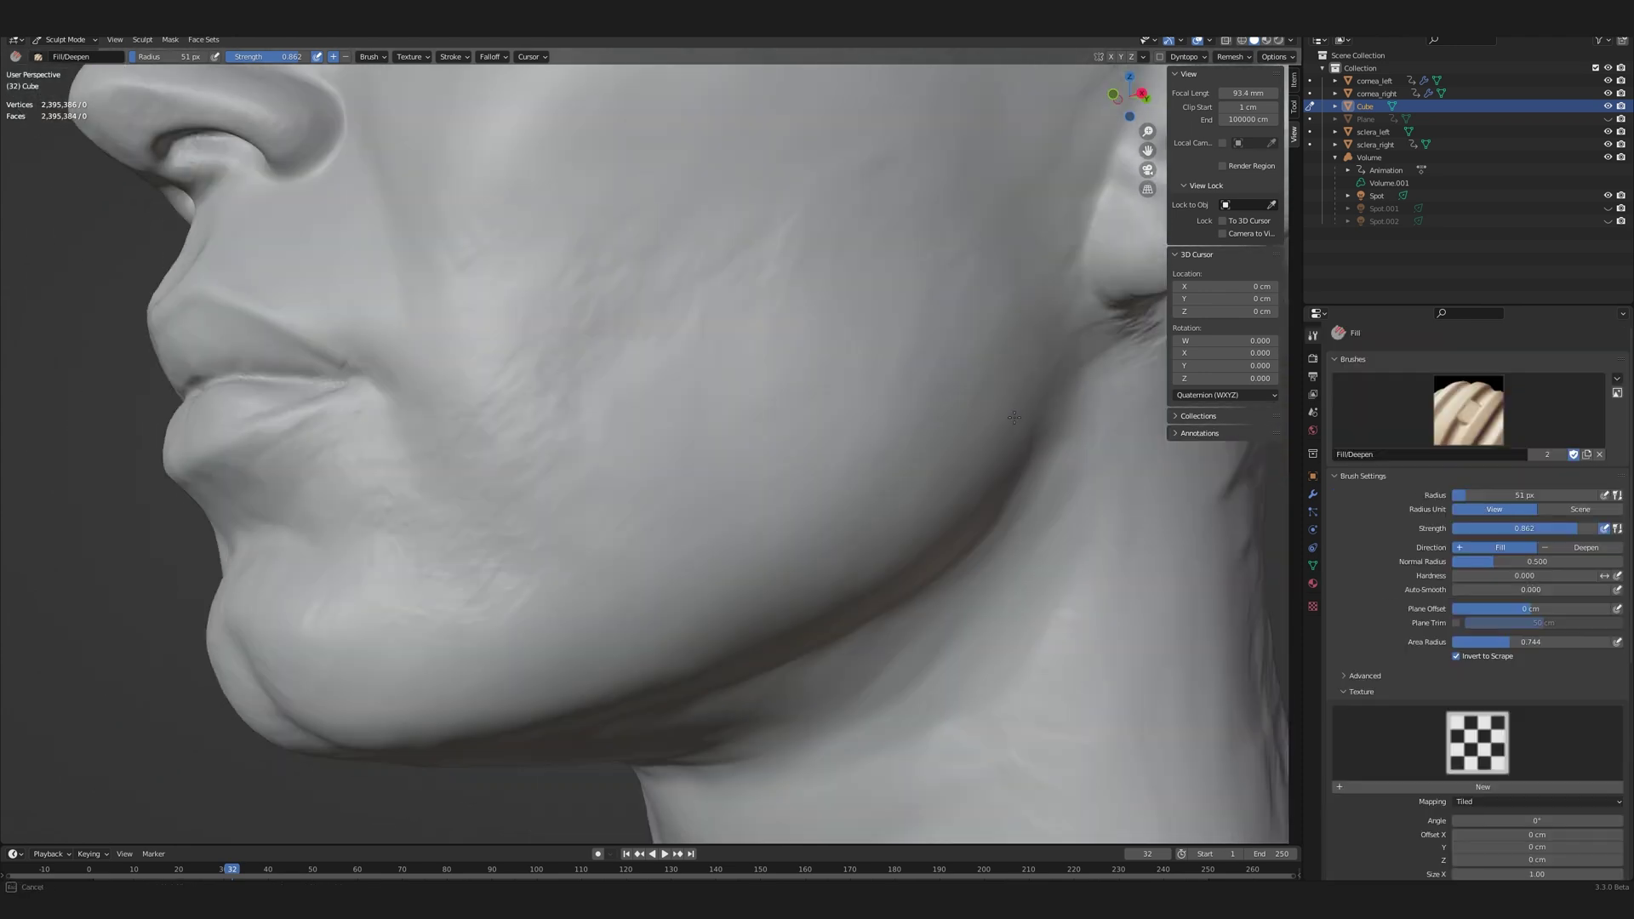
{"action": "scroll", "coordinate": [937, 627], "scroll_direction": "up", "scroll_amount": 2}
- Bring the cheek and lips into a frontal view and stroke fine texture onto the cheek
{"action": "mouse_move", "coordinate": [937, 627]}
{"action": "middle_mouse_down"}
{"action": "mouse_move", "coordinate": [922, 533]}
{"action": "mouse_move", "coordinate": [645, 357]}
{"action": "mouse_move", "coordinate": [663, 436]}
{"action": "middle_mouse_up"}
{"action": "scroll", "coordinate": [645, 357], "scroll_direction": "up", "scroll_amount": 2}
{"action": "mouse_move", "coordinate": [659, 366]}
{"action": "middle_mouse_down"}
{"action": "mouse_move", "coordinate": [664, 415]}
{"action": "mouse_move", "coordinate": [741, 435]}
{"action": "middle_mouse_up"}
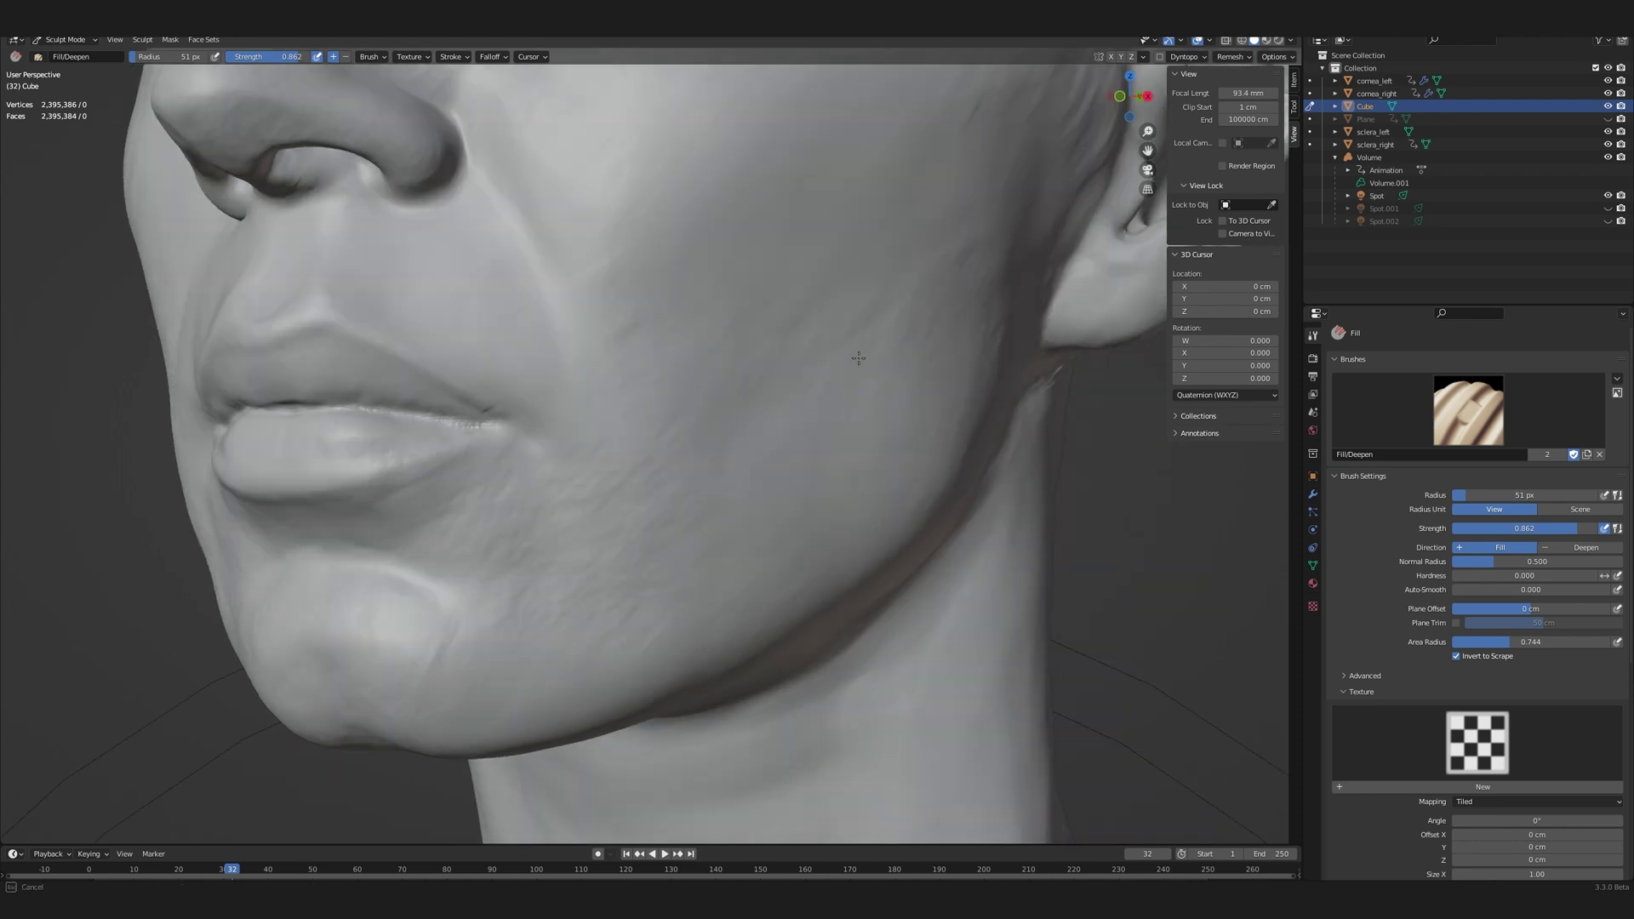
{"action": "mouse_move", "coordinate": [936, 332]}
{"action": "left_mouse_down"}
{"action": "mouse_move", "coordinate": [955, 321]}
{"action": "mouse_move", "coordinate": [904, 321]}
{"action": "mouse_move", "coordinate": [894, 296]}
{"action": "mouse_move", "coordinate": [885, 345]}
{"action": "left_mouse_up"}
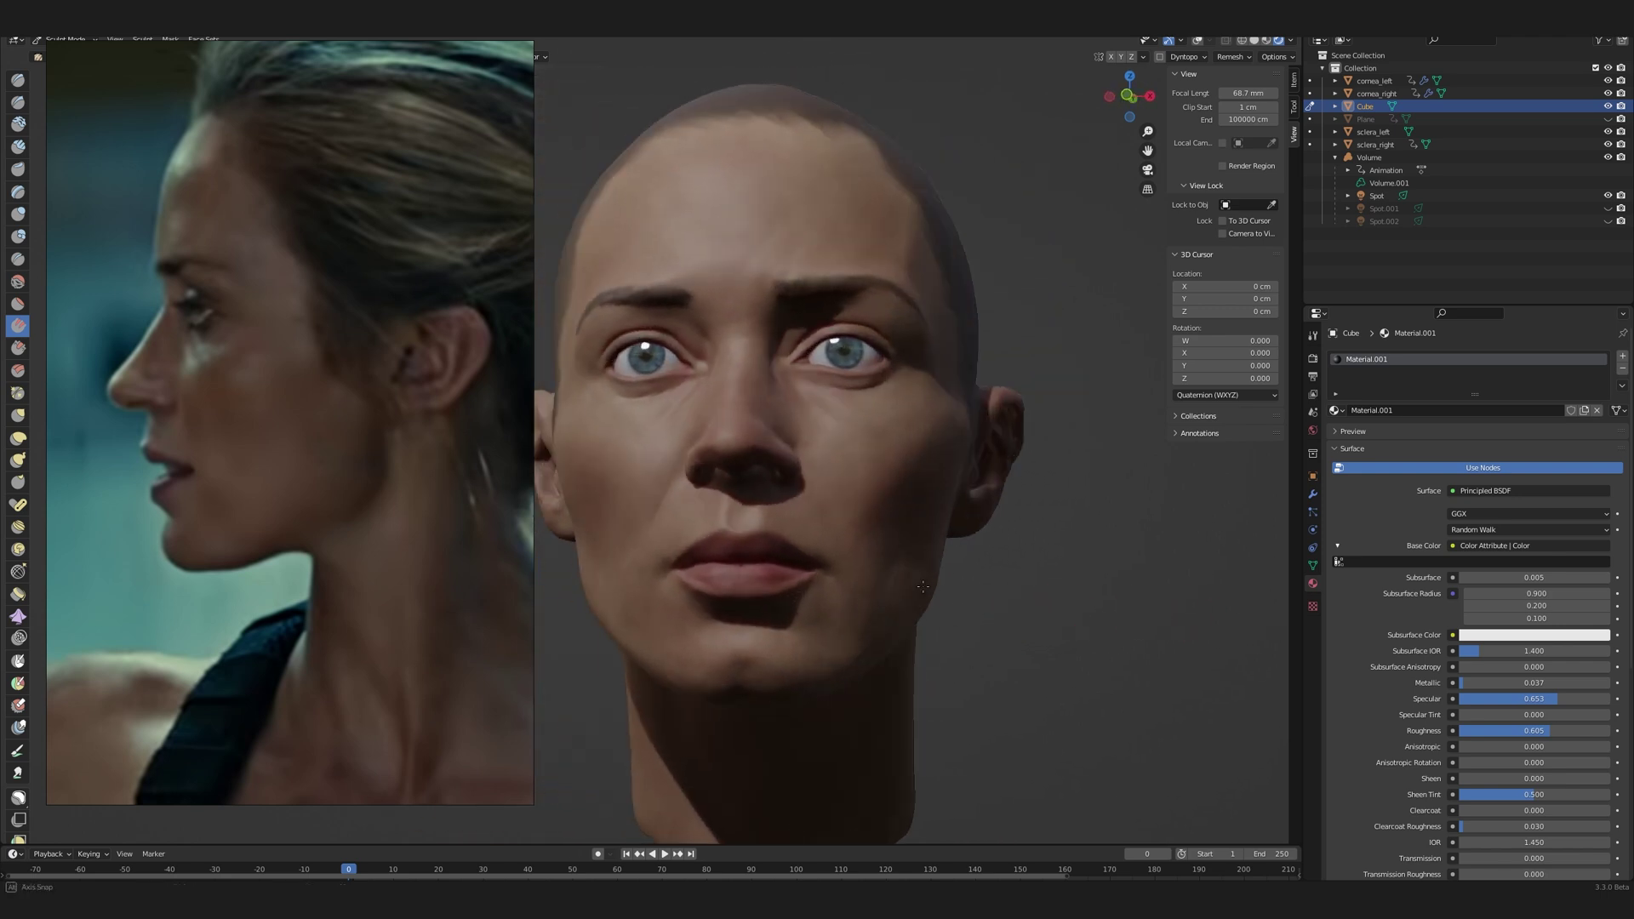
- Turn the textured head to a three-quarter view and save Head_05c.blend
{"action": "middle_click_drag", "start_coordinate": [923, 586], "coordinate": [1022, 610]}
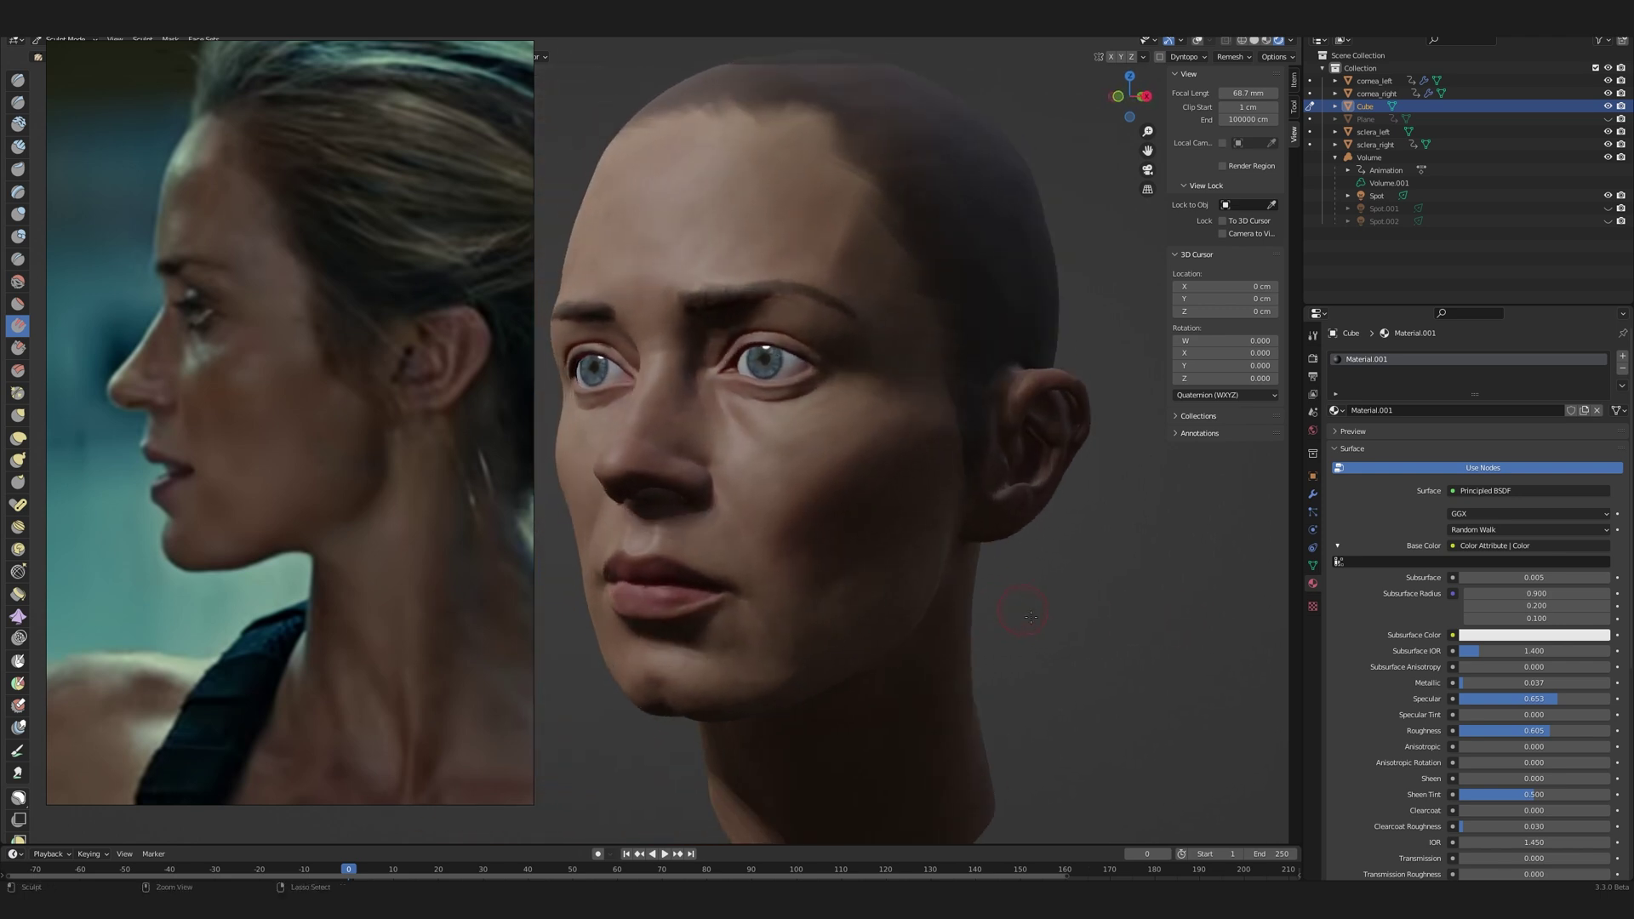
{"action": "key", "text": "ctrl+s"}
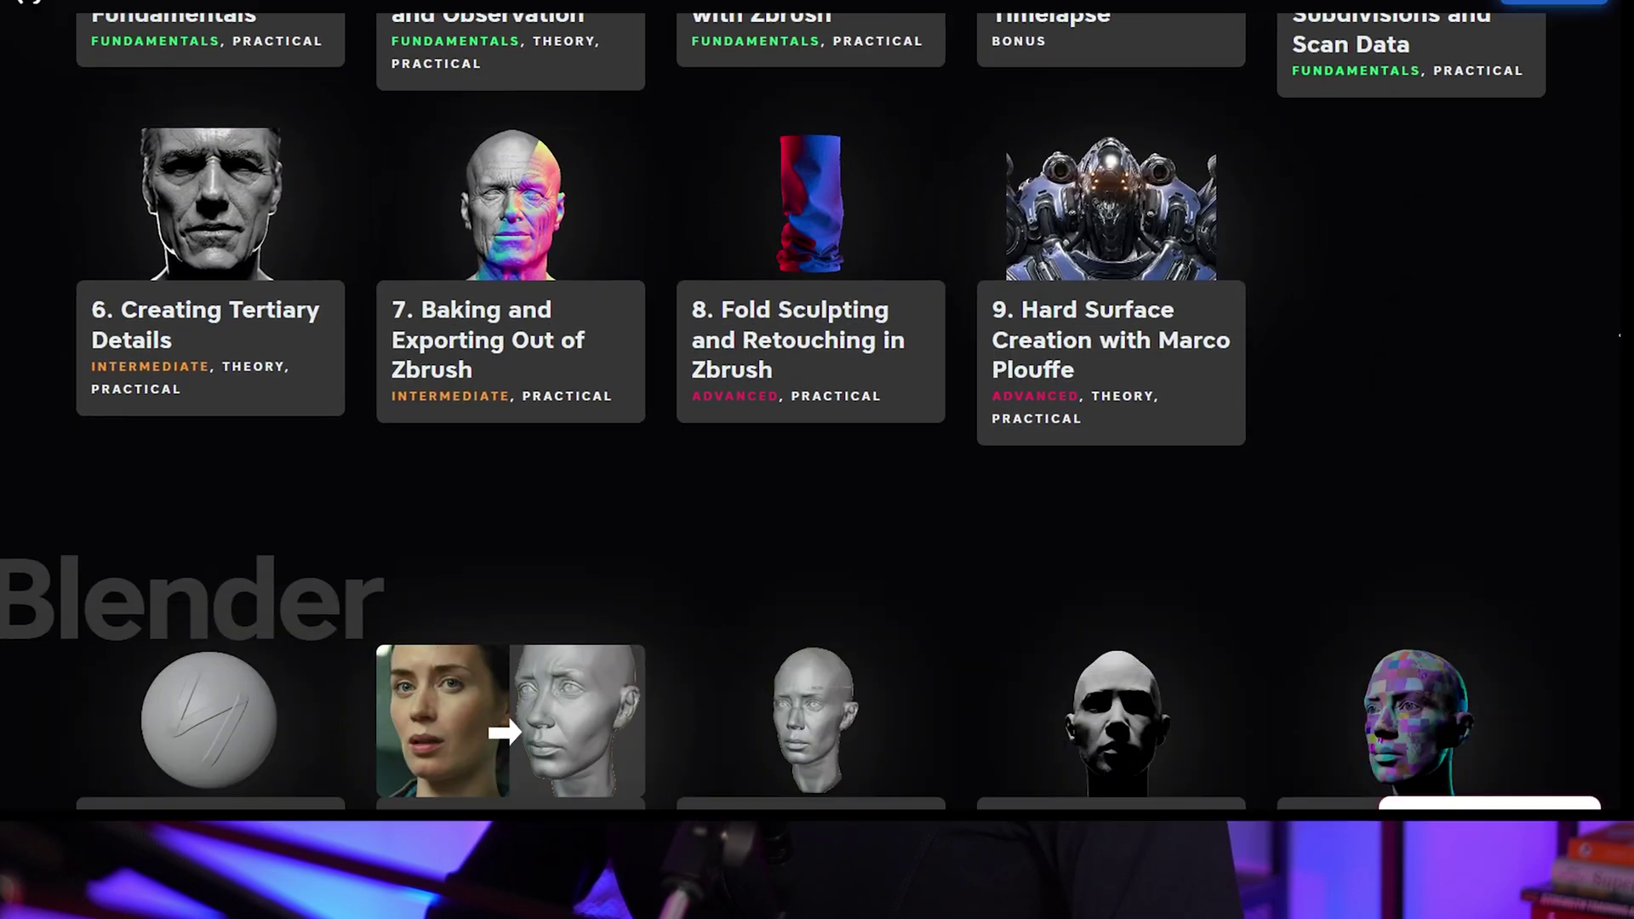
{"action": "scroll", "coordinate": [817, 494], "scroll_direction": "down", "scroll_amount": 10}
{"action": "scroll", "coordinate": [1615, 567], "scroll_direction": "down", "scroll_amount": 1}
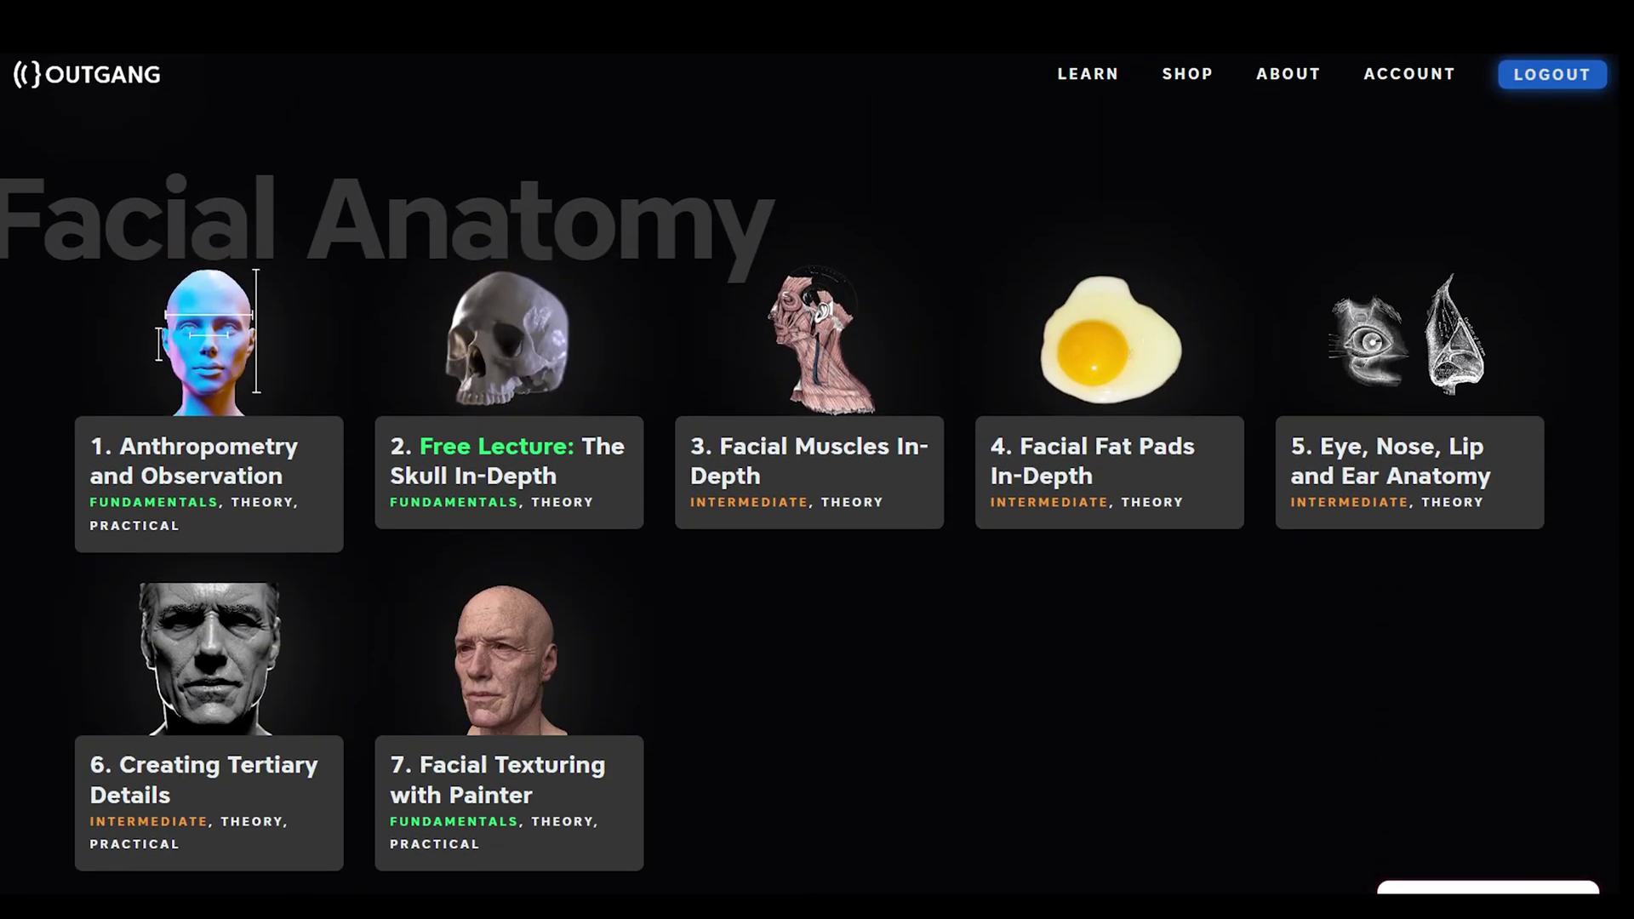